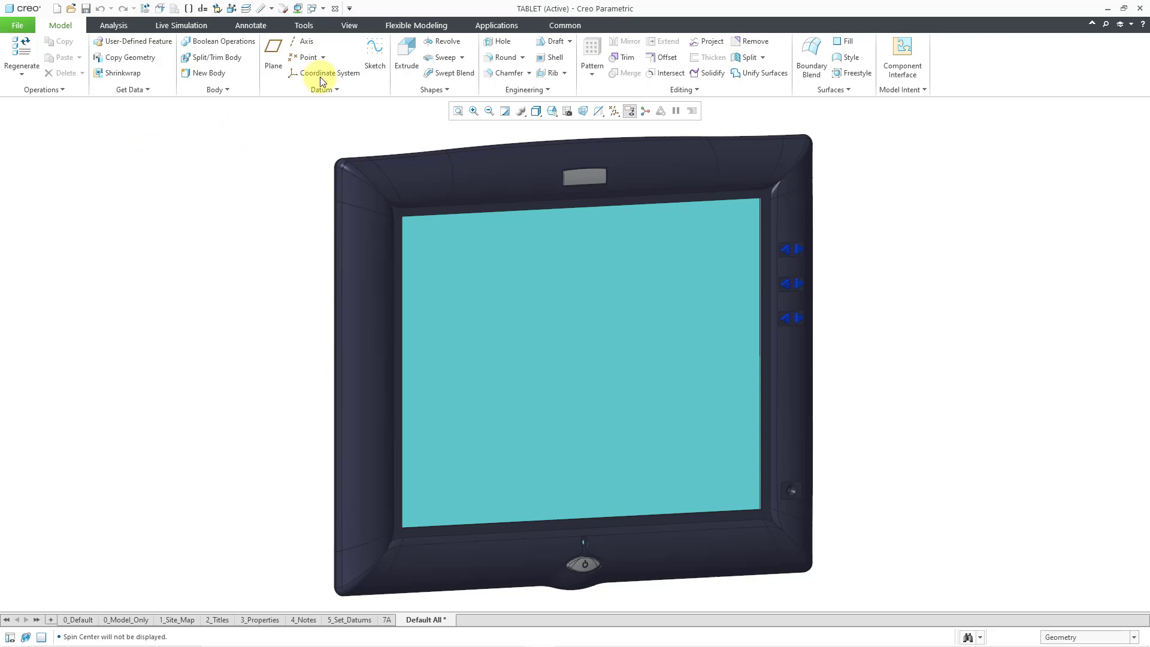
In the Appearances Manager, add a new custom appearance and name it 'tablet_image'
left_click(357, 27)
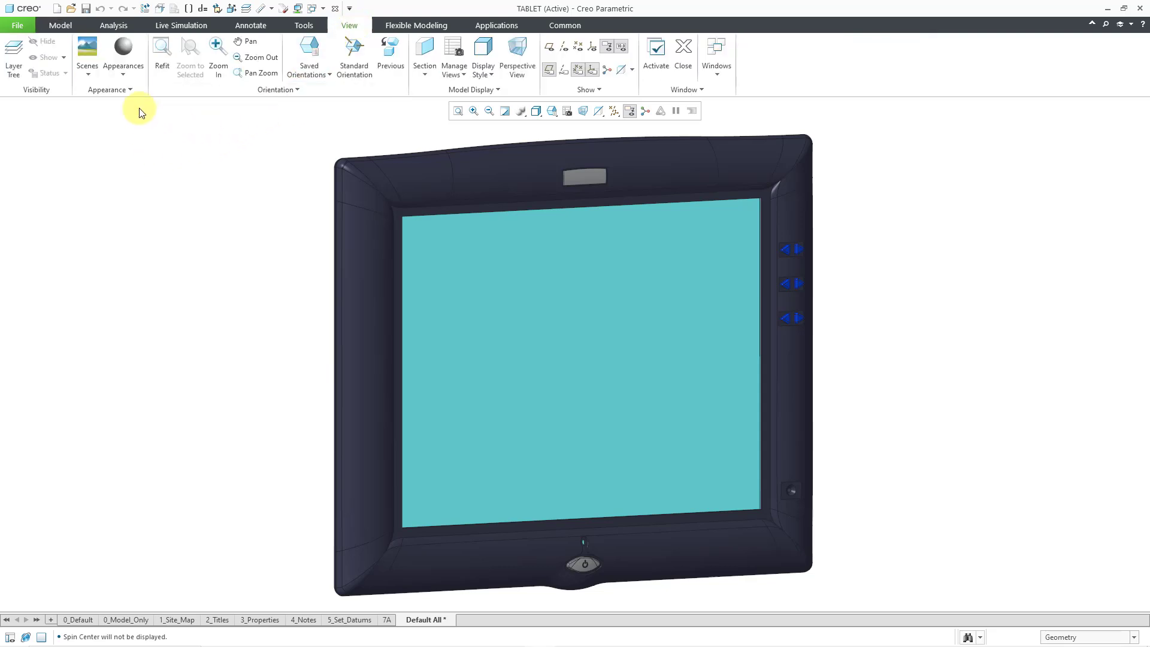
left_click(128, 77)
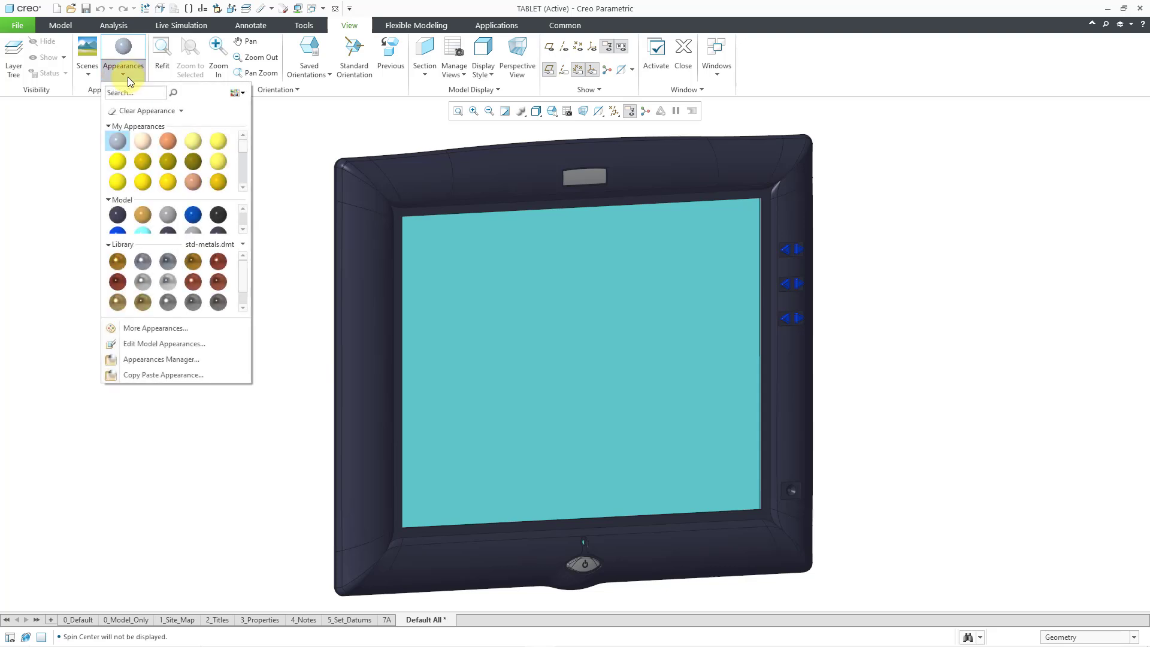
left_click(186, 359)
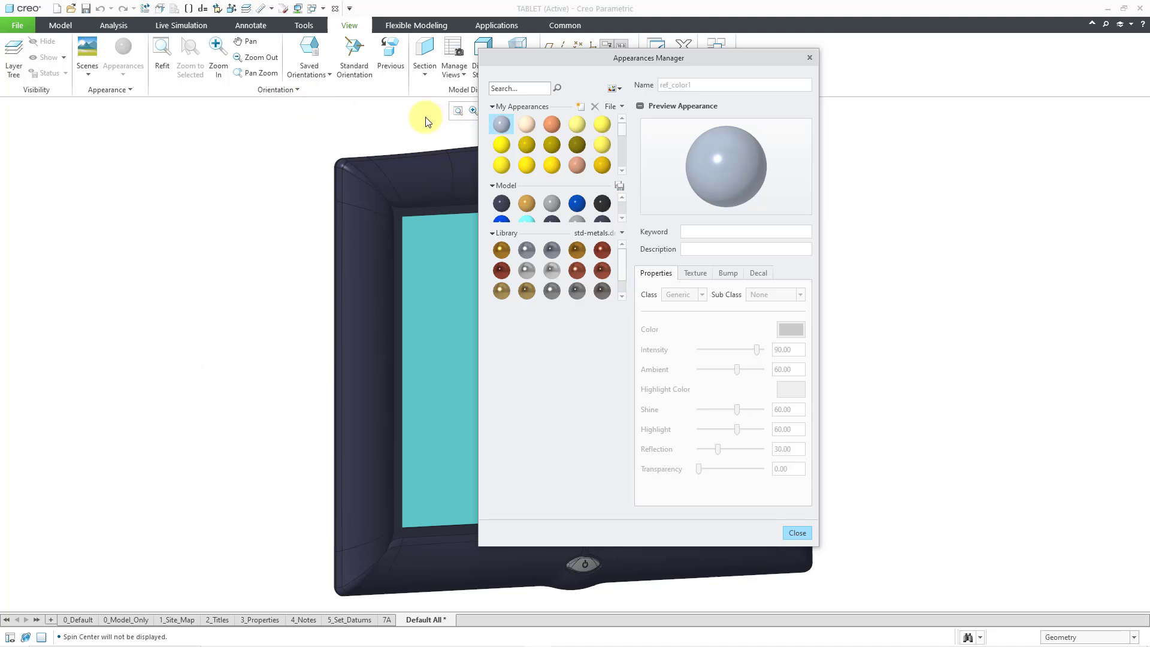
left_click(581, 105)
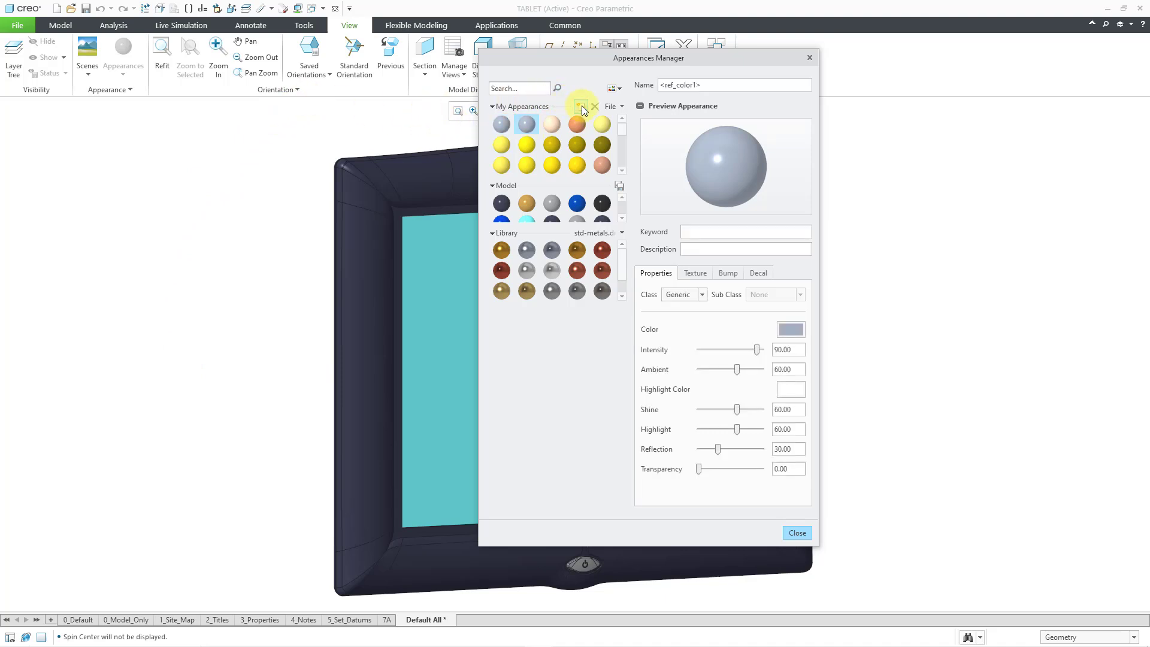
double_click(695, 84)
type("tablet_image")
key("Return")
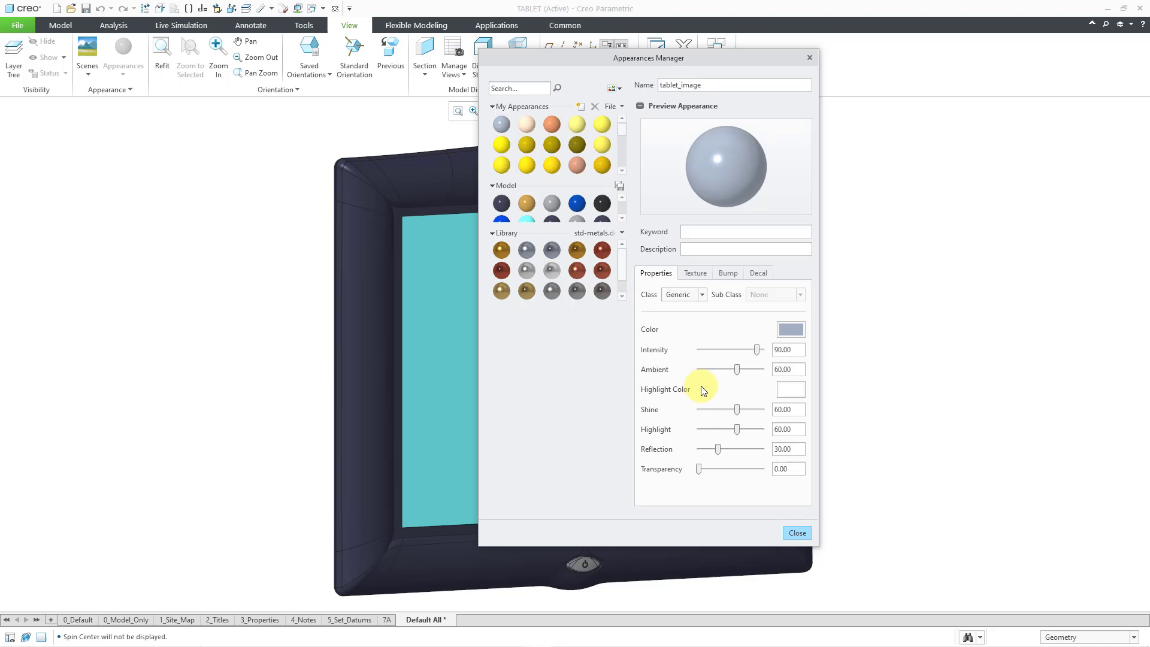
Set tablet_image's decal type to Image and start browsing for its picture file
left_click(702, 273)
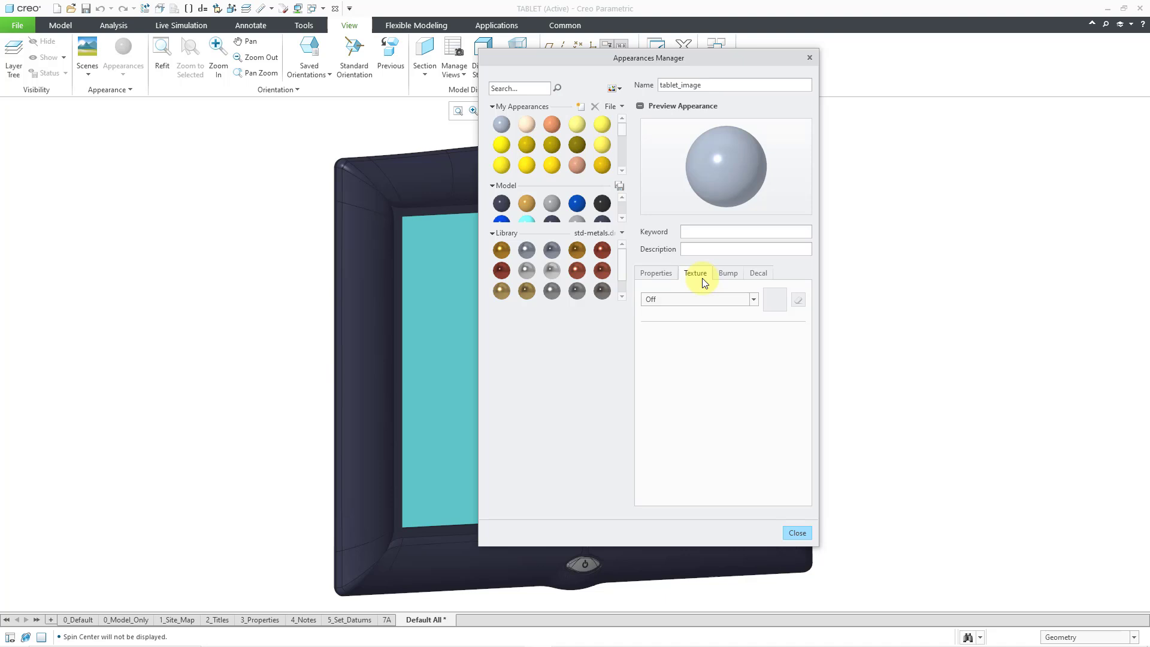
left_click(736, 277)
left_click(757, 275)
left_click(753, 299)
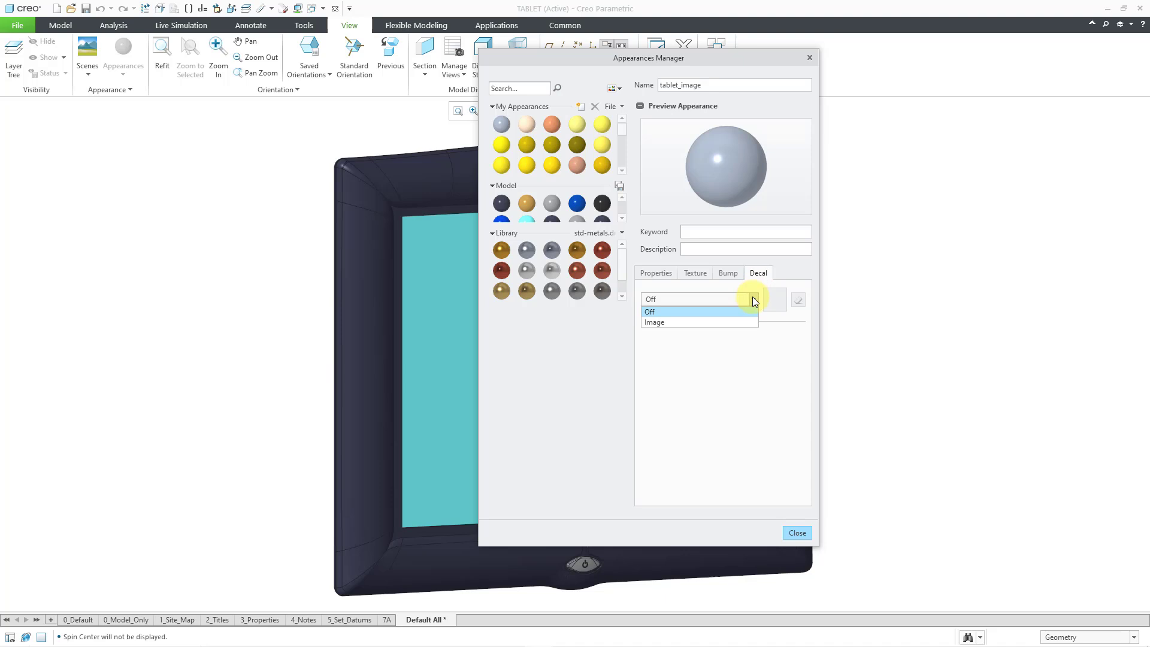
left_click(734, 325)
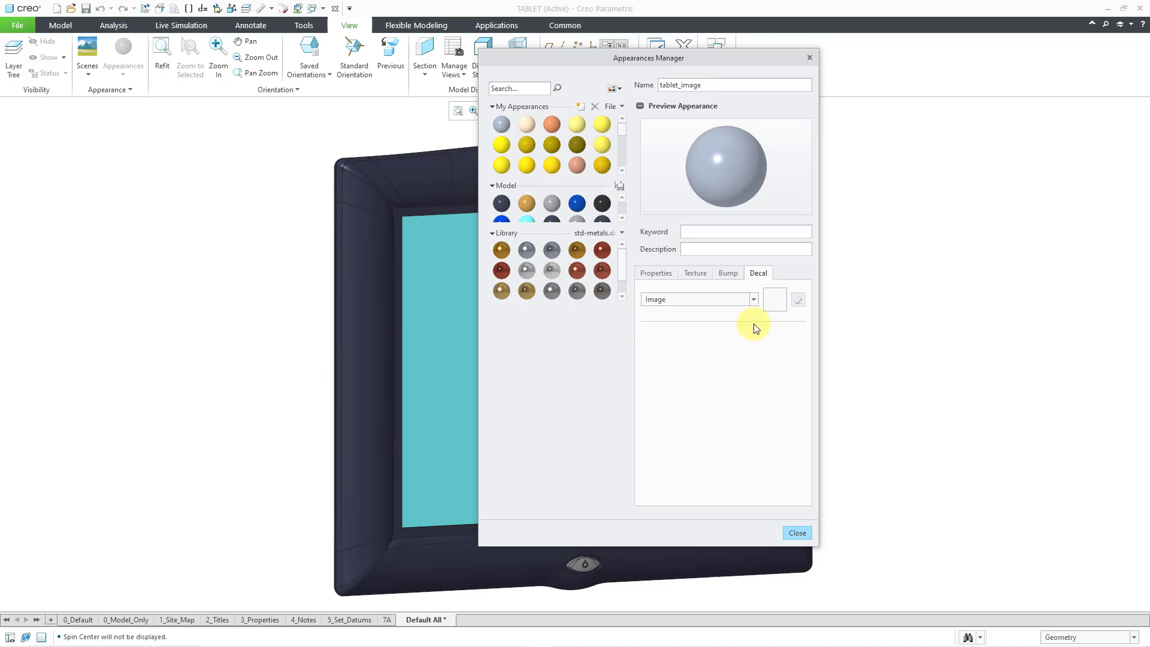
left_click(774, 301)
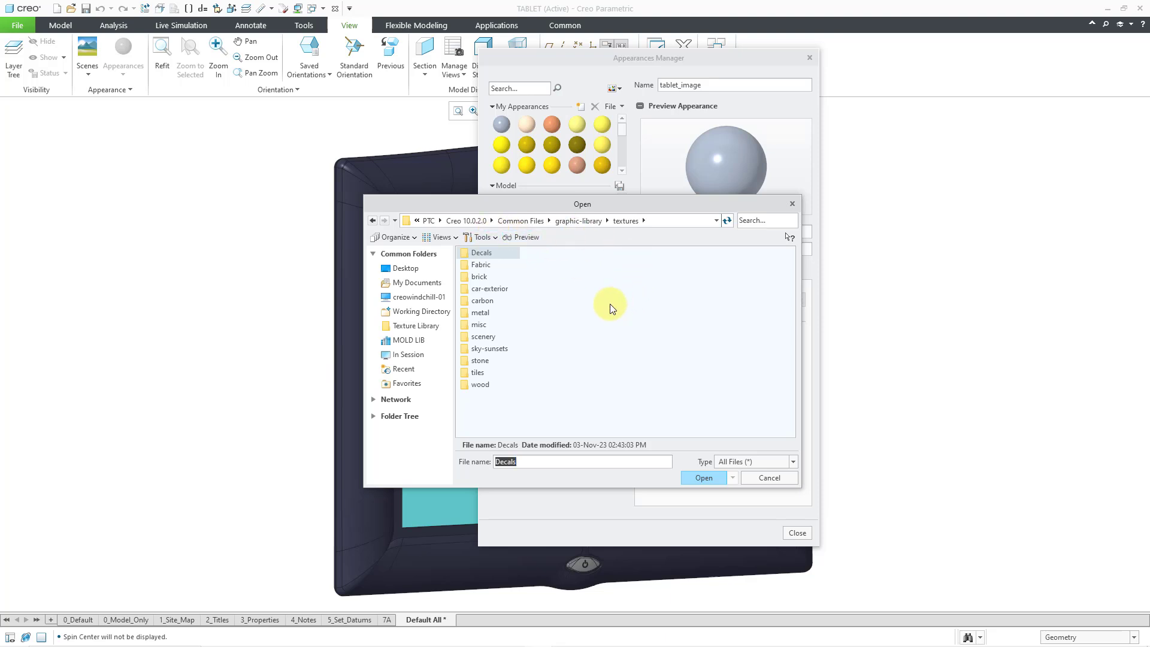
Load Bella Blaze 3.JPG from the working directory as the tablet_image decal picture
left_click(431, 313)
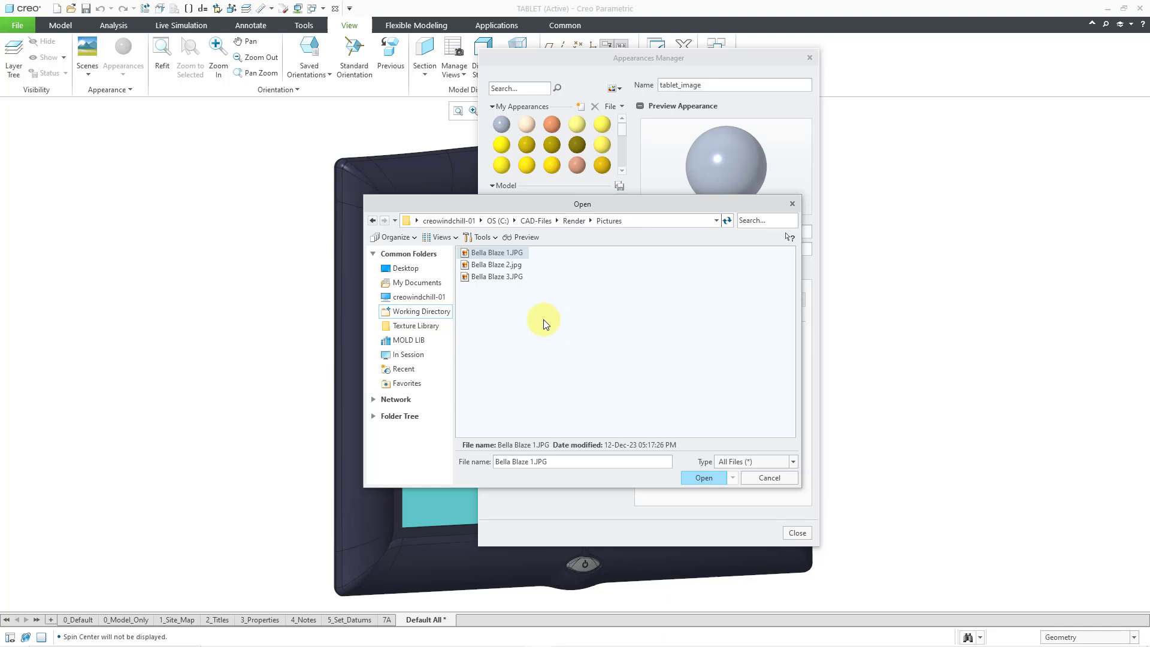
left_click(511, 278)
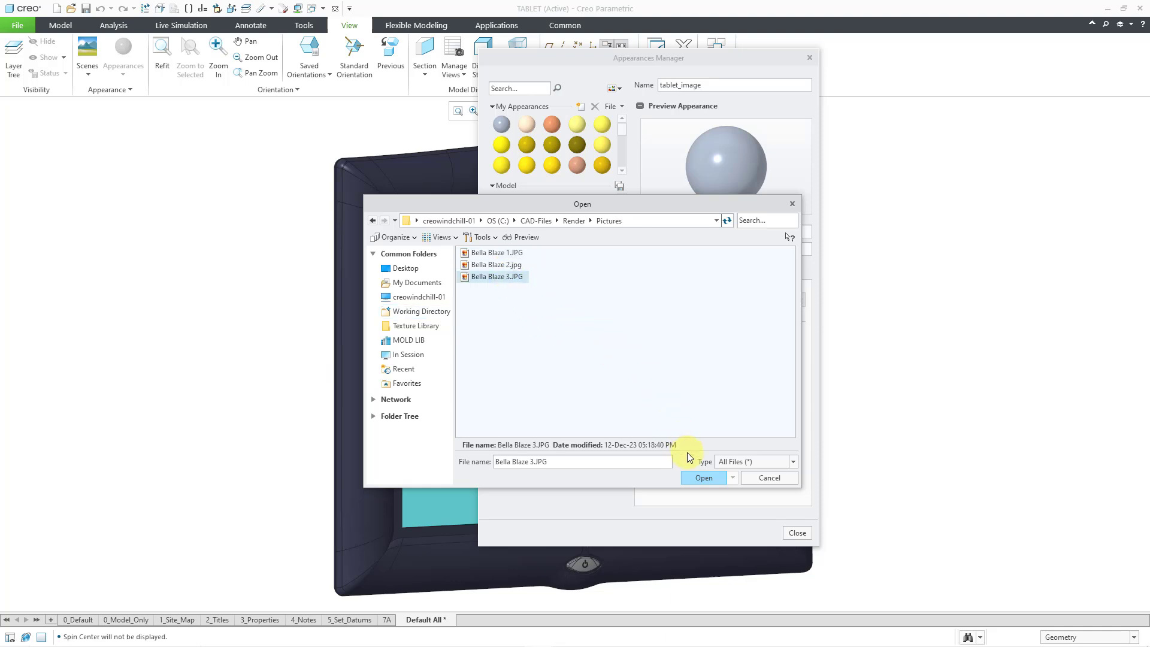
left_click(697, 478)
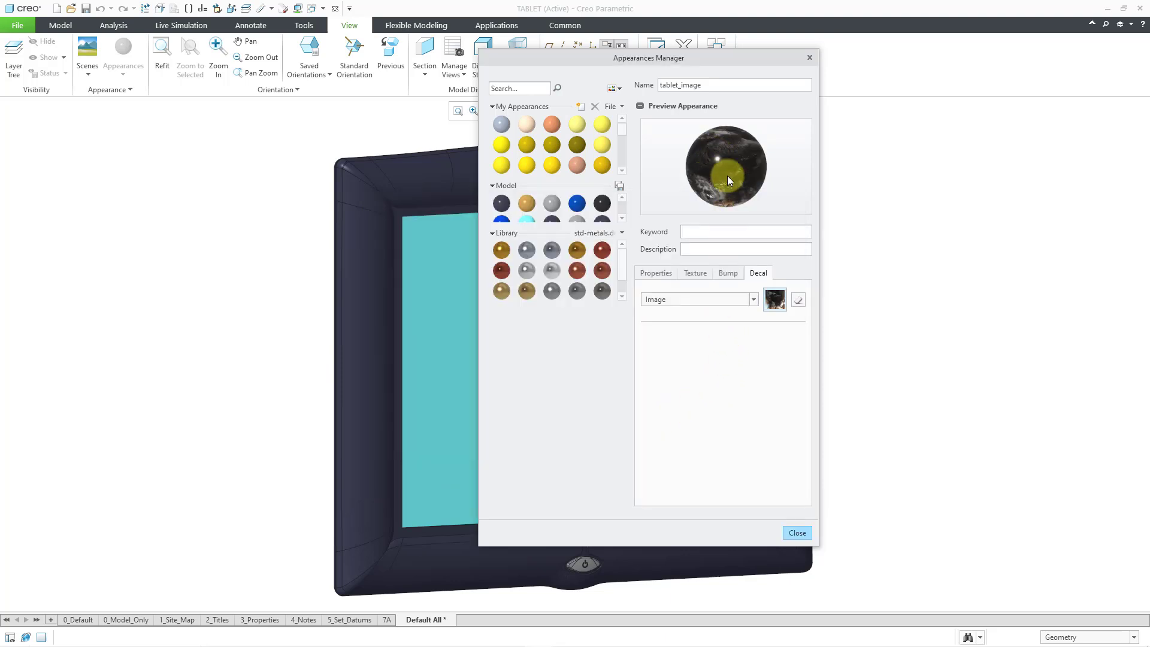
left_click_drag(727, 177, 710, 135)
Apply tablet_image to the tablet's screen surface and turn the view to face the screen
left_click(796, 533)
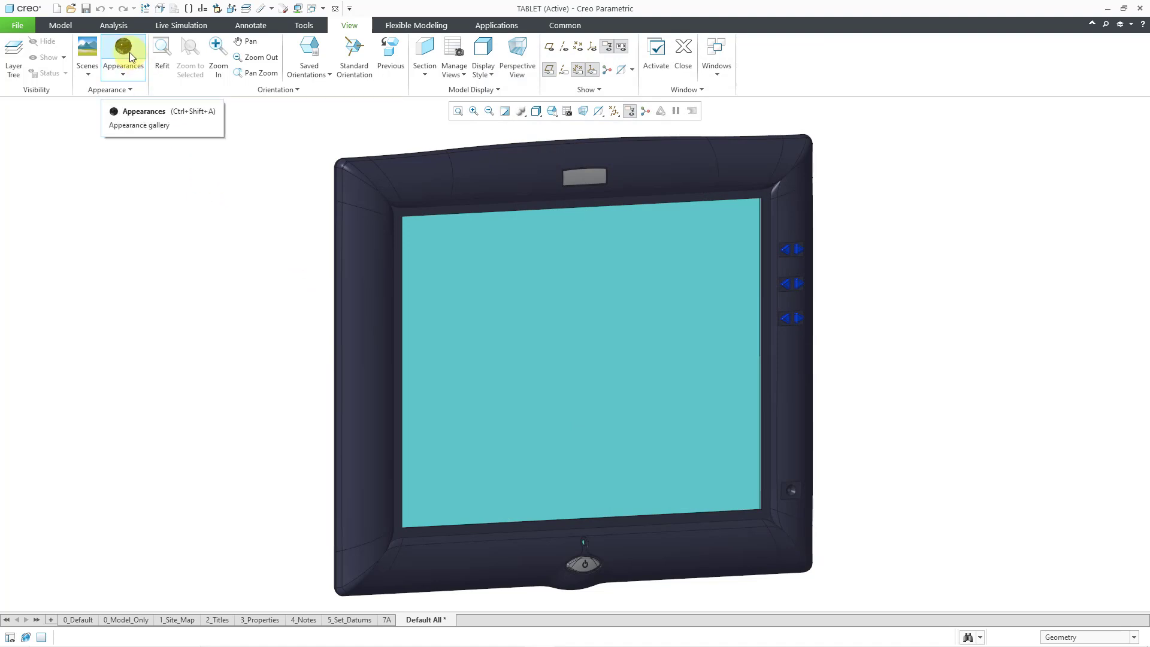
left_click(130, 57)
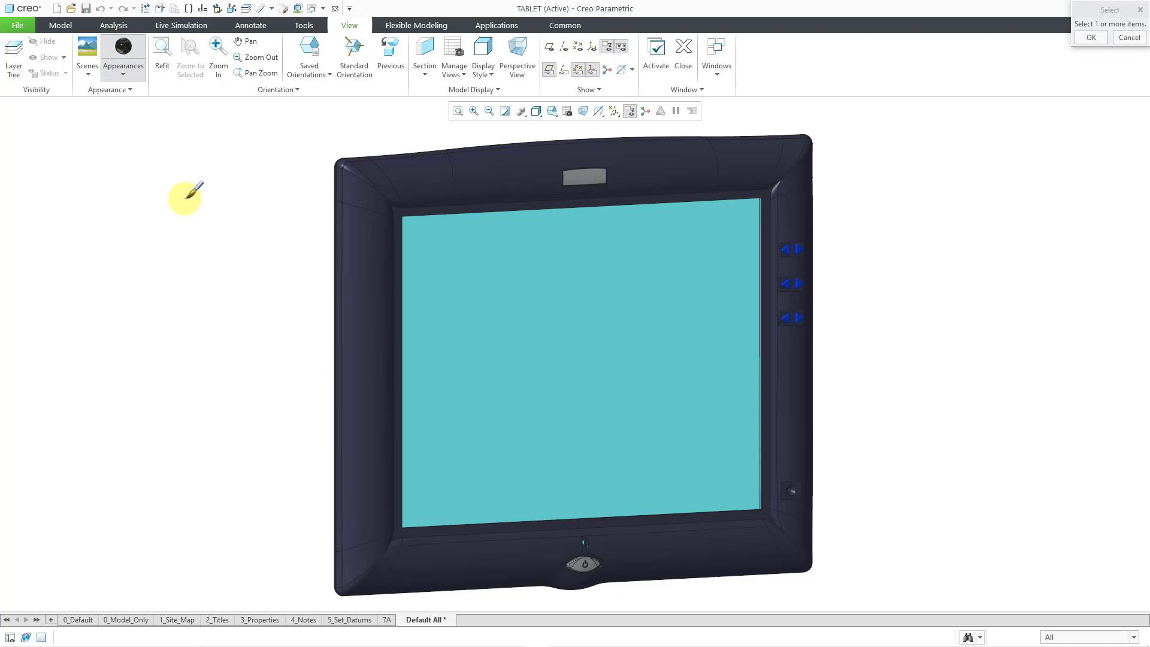
left_click(486, 308)
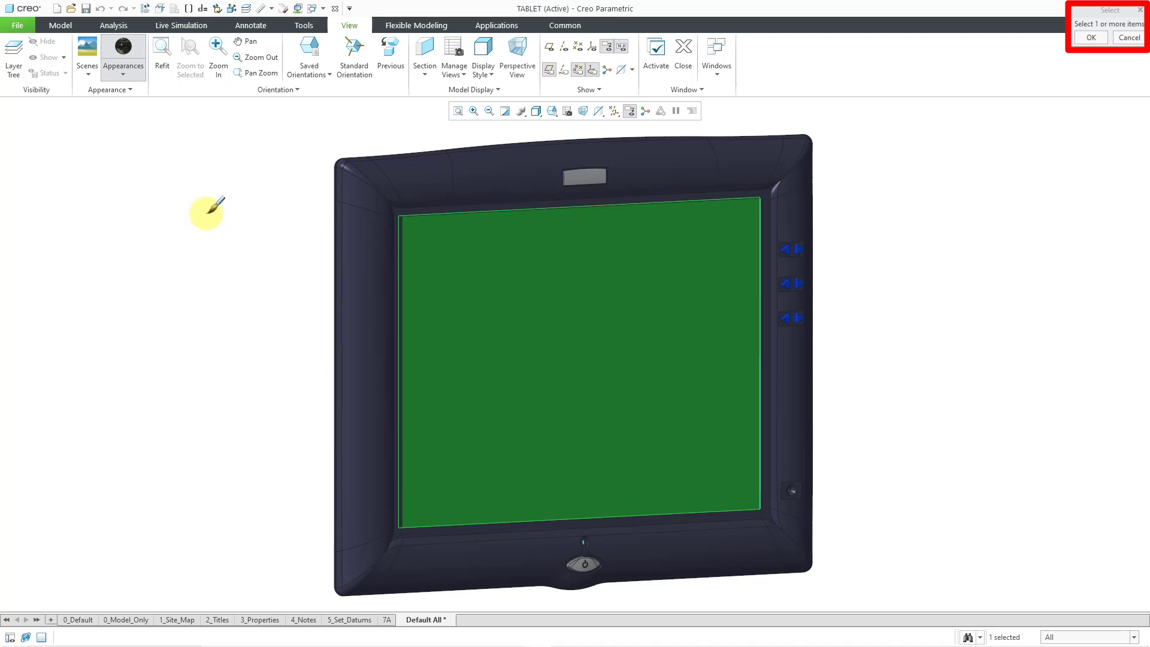
middle_click(207, 213)
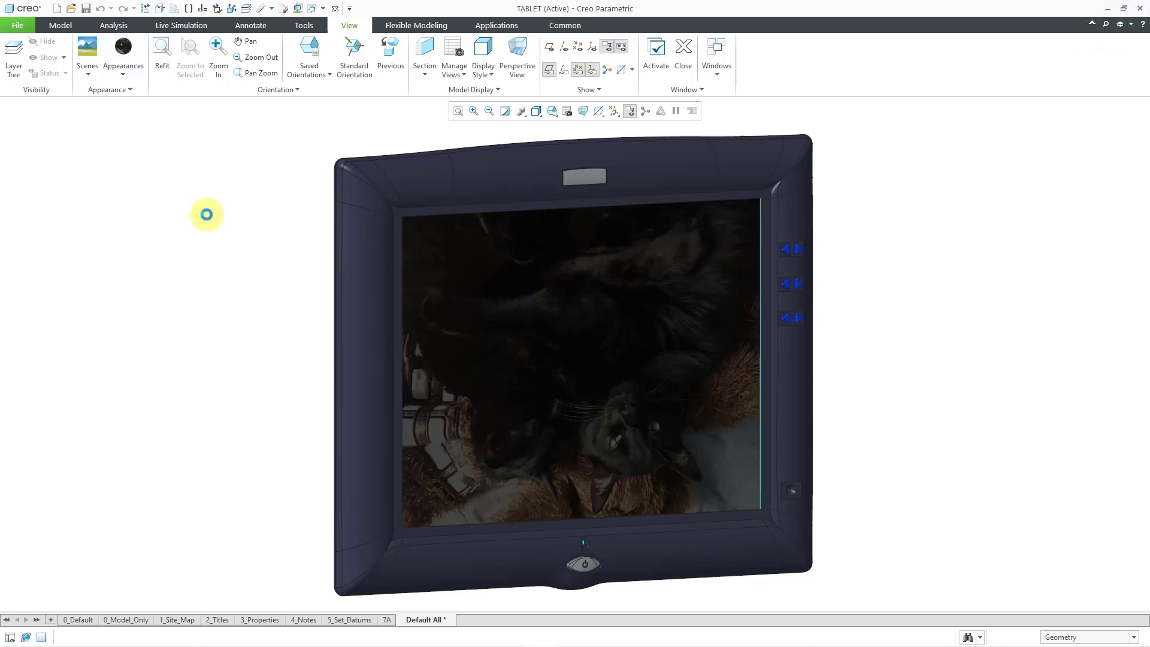
mouse_move(285, 243)
middle_mouse_down()
mouse_move(234, 231)
mouse_move(236, 242)
mouse_move(342, 239)
middle_mouse_up()
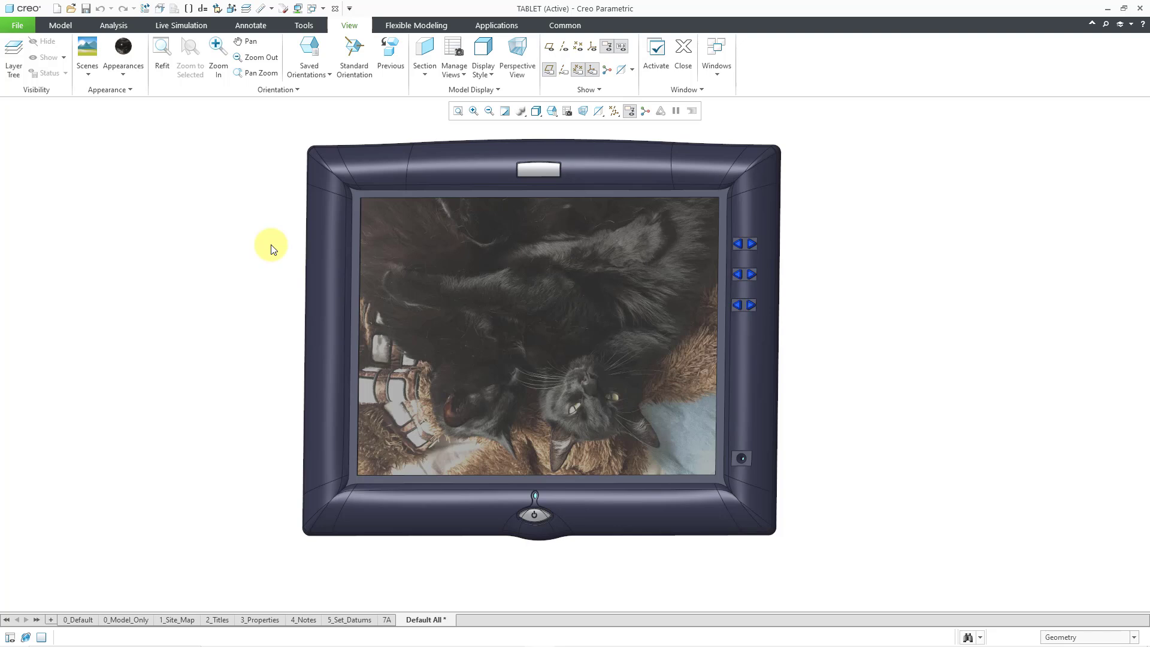
Eyedrop the screen's tablet_image appearance into the Model Appearance Editor and expand its preview
left_click(128, 76)
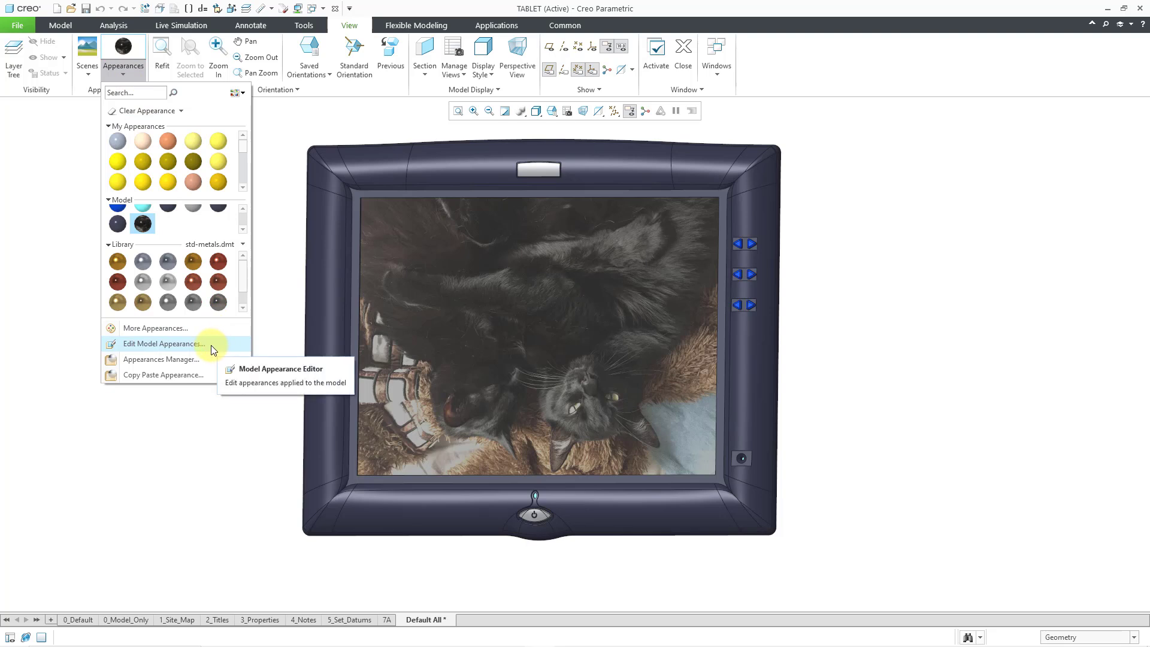
left_click(193, 345)
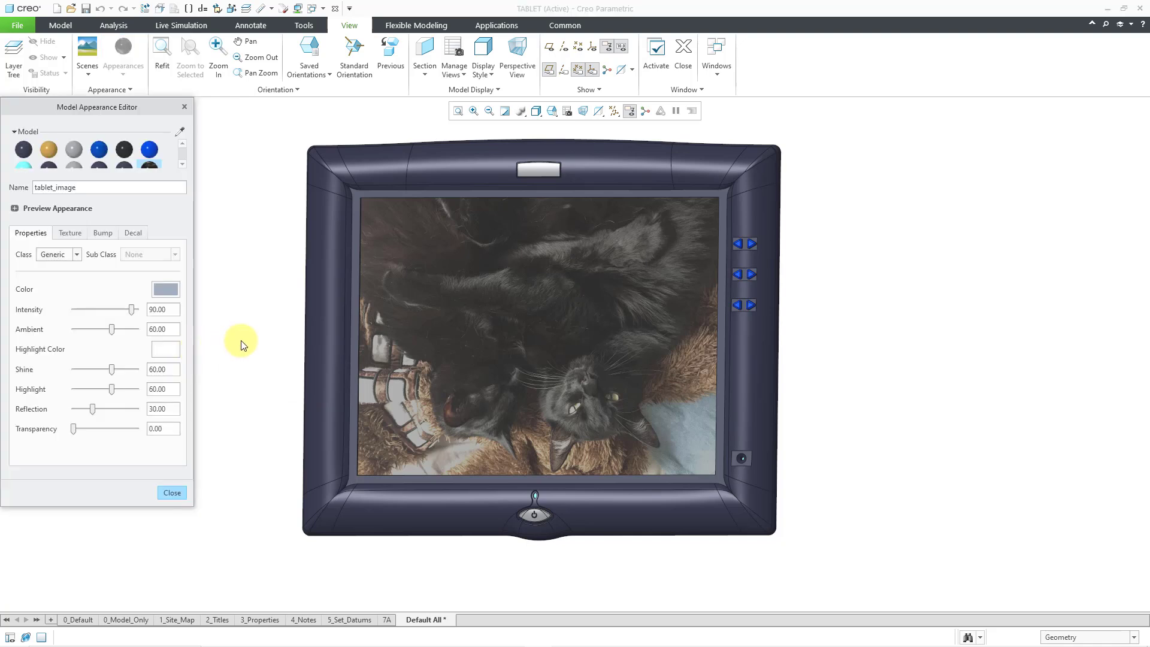
scroll(163, 163, "down", 1)
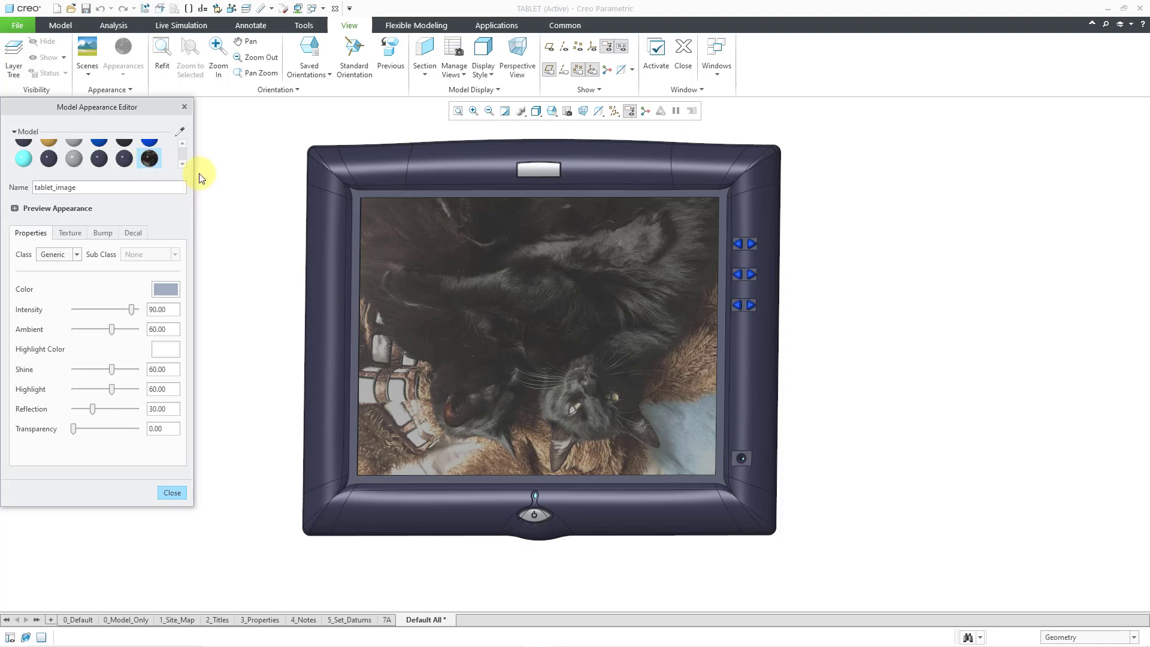
left_click(182, 132)
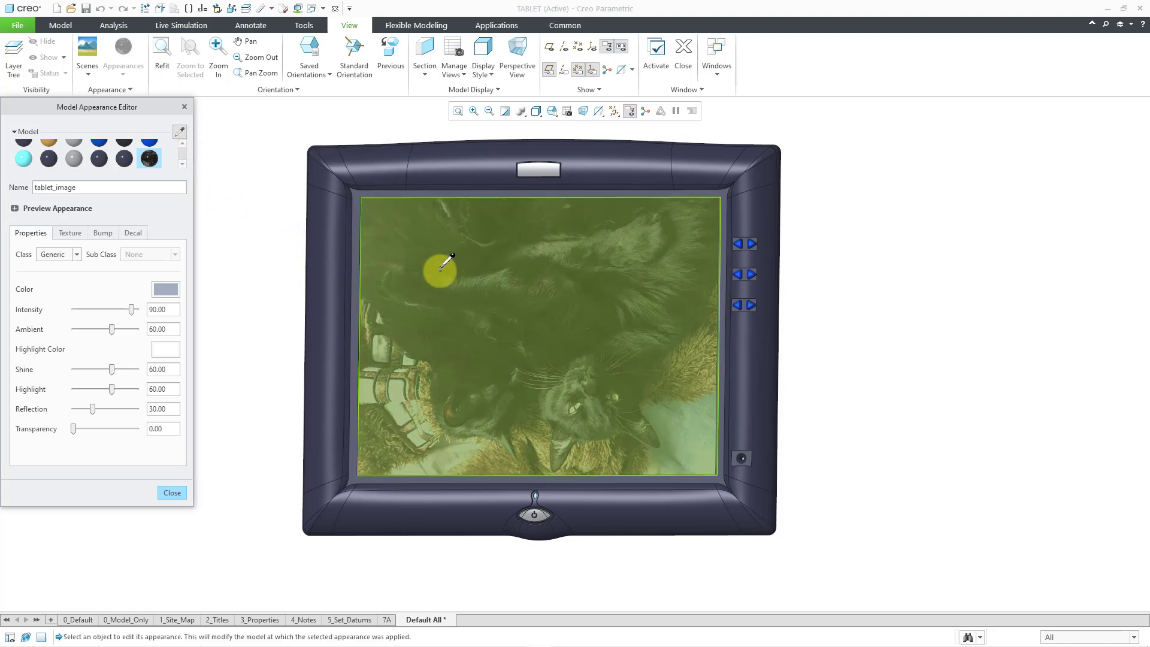
left_click(432, 200)
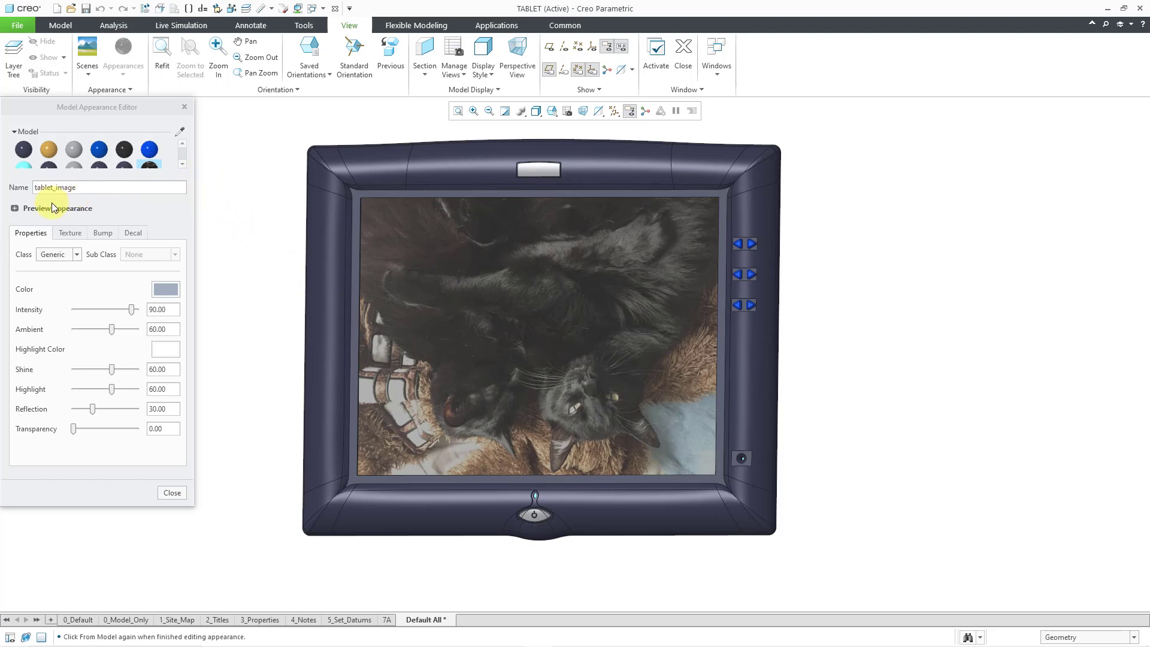
left_click(15, 208)
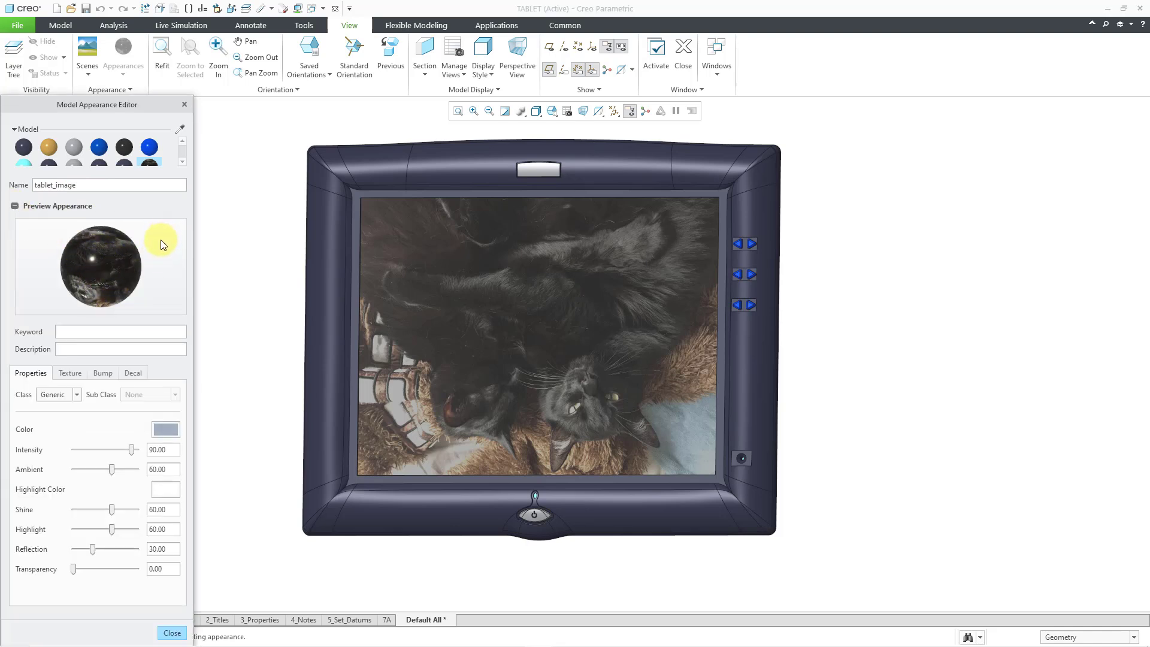
Keep the decal's Parametric mapping and set its Rotate value to 180
left_click(131, 375)
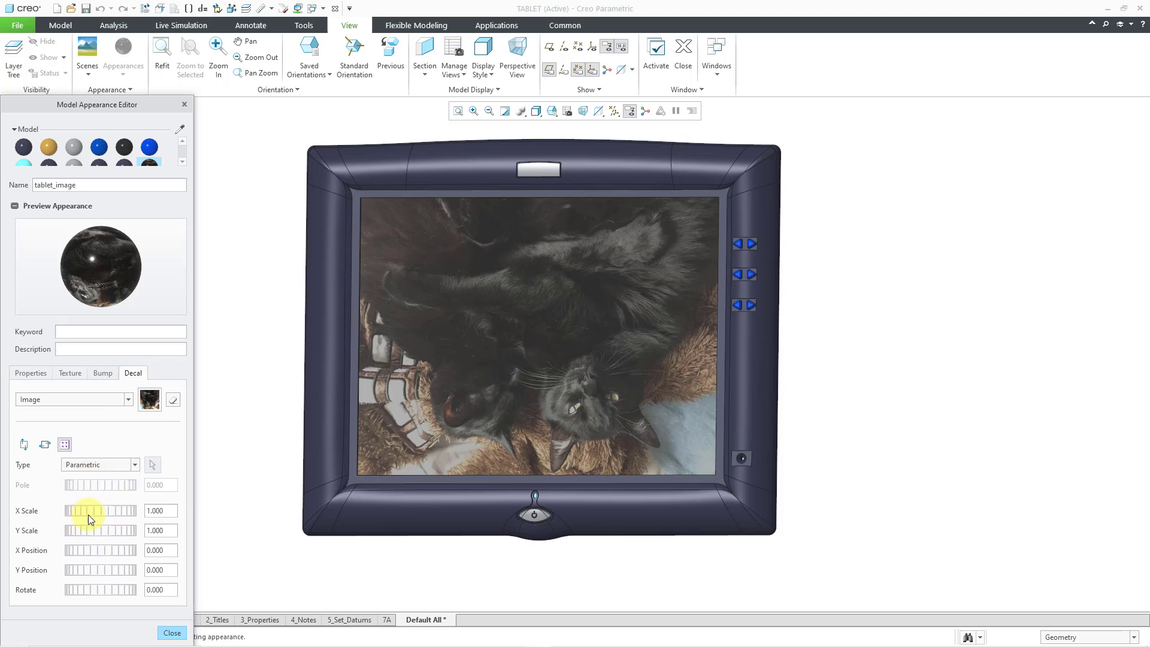
left_click(134, 465)
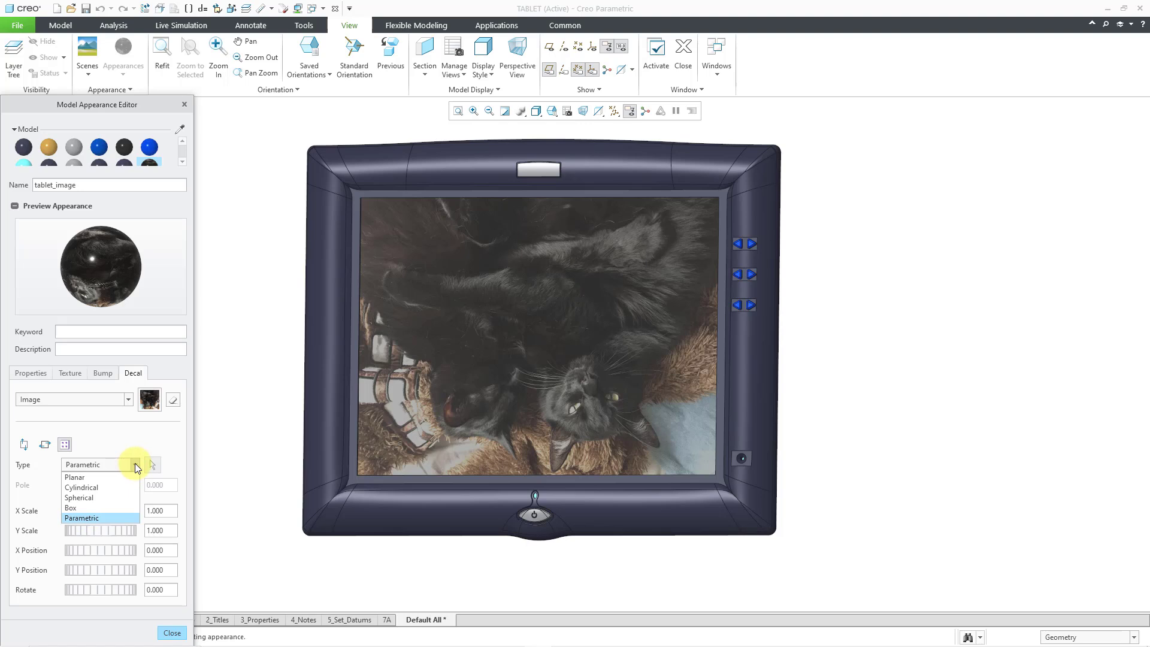
left_click(131, 431)
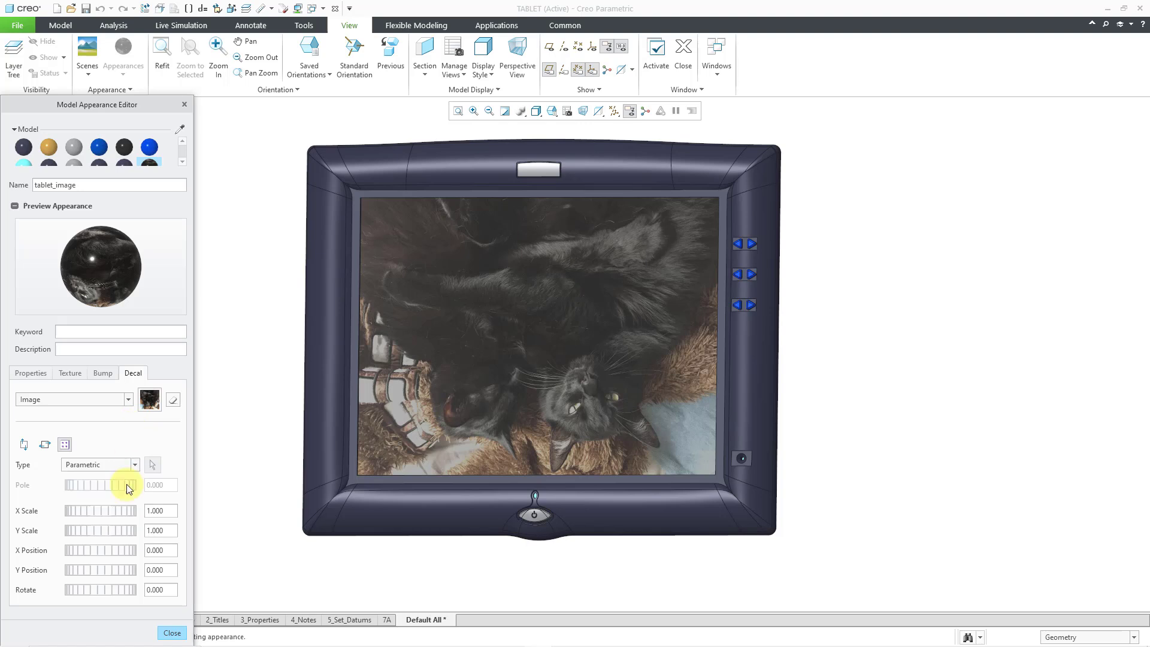
double_click(160, 591)
type("180")
key("Return")
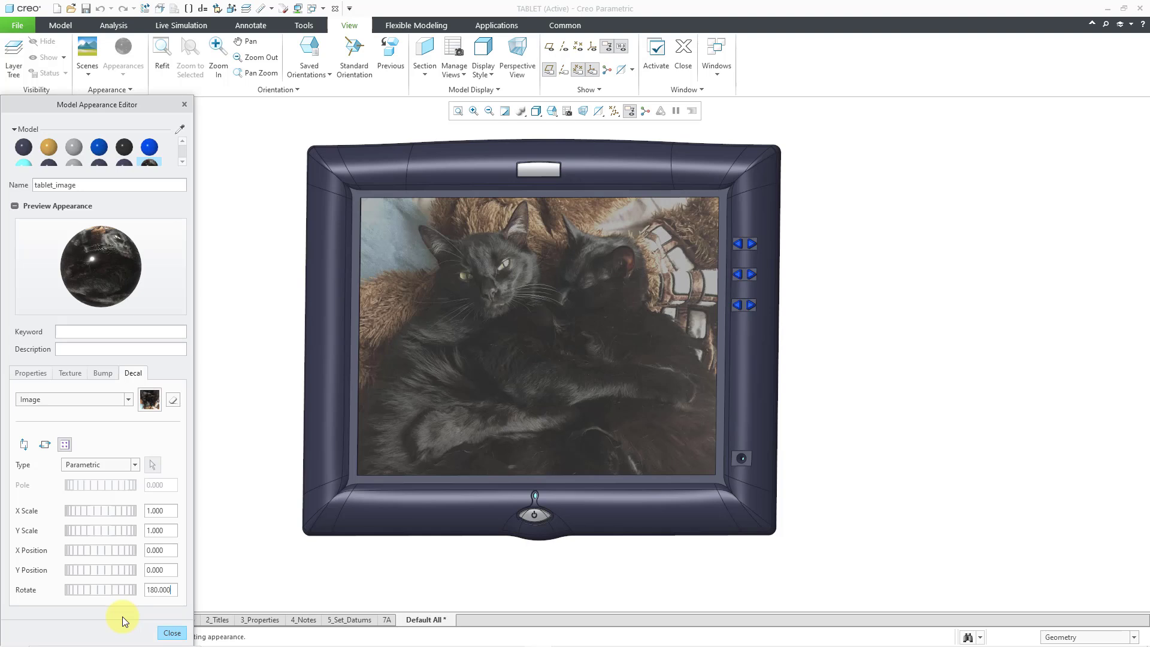
Lower the screen appearance's Shine from 60 to 47, close the editor, and tilt the tablet slightly
left_click(30, 372)
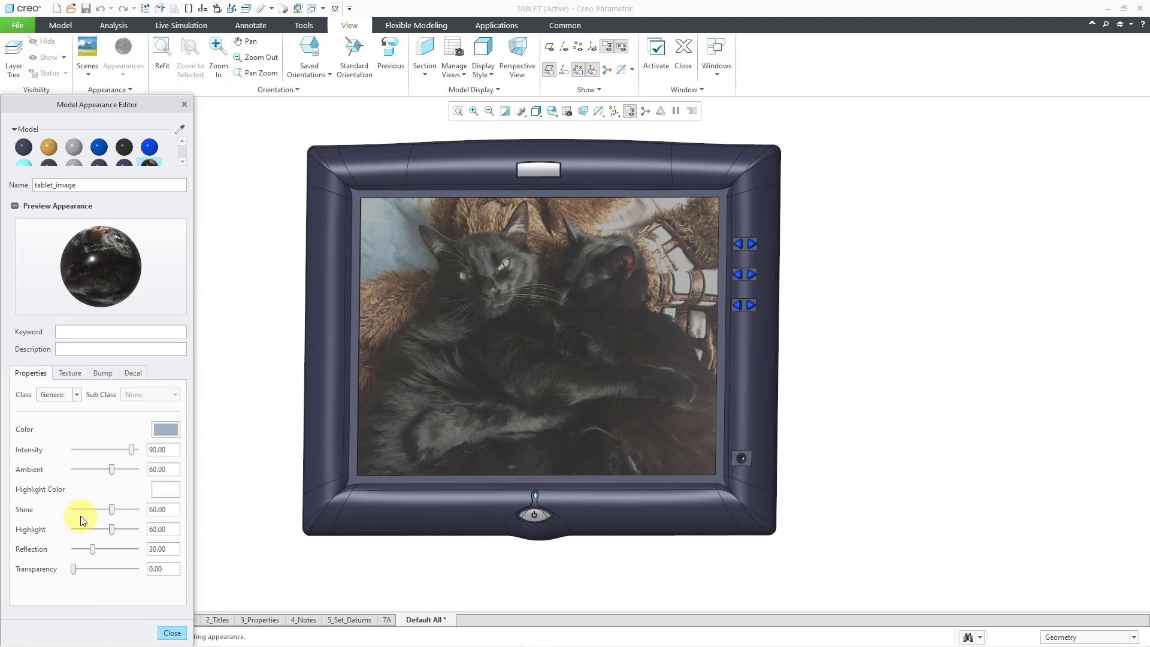
mouse_move(116, 509)
left_mouse_down()
mouse_move(149, 508)
mouse_move(63, 509)
mouse_move(107, 508)
left_mouse_up()
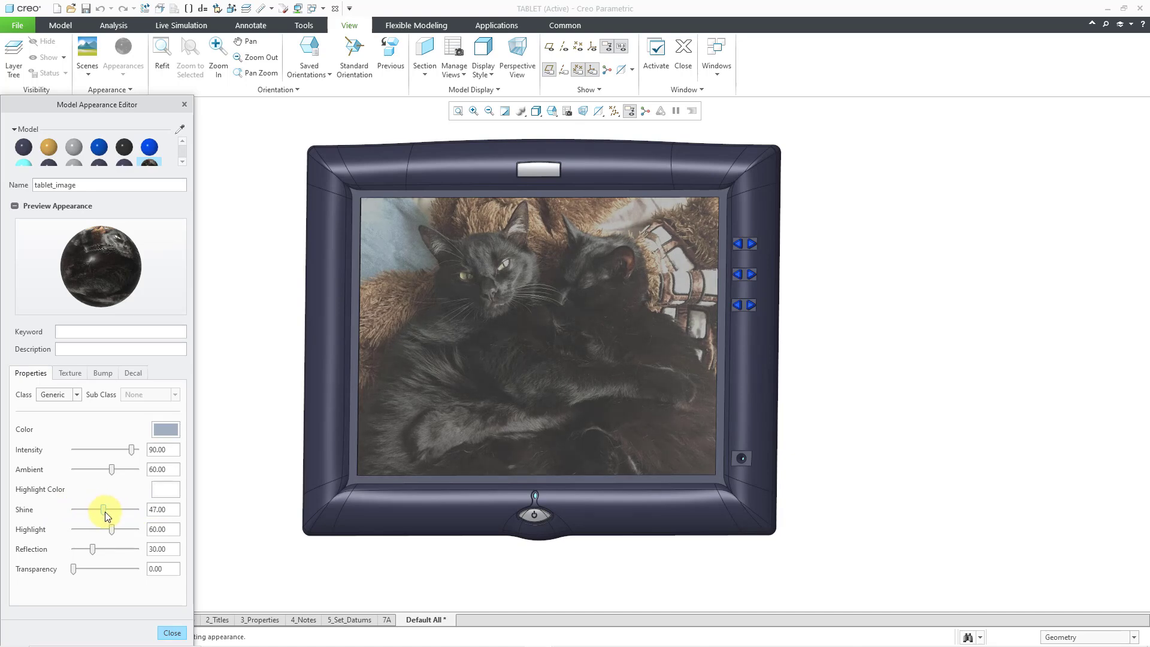
left_click(174, 632)
middle_click_drag(221, 406, 210, 414)
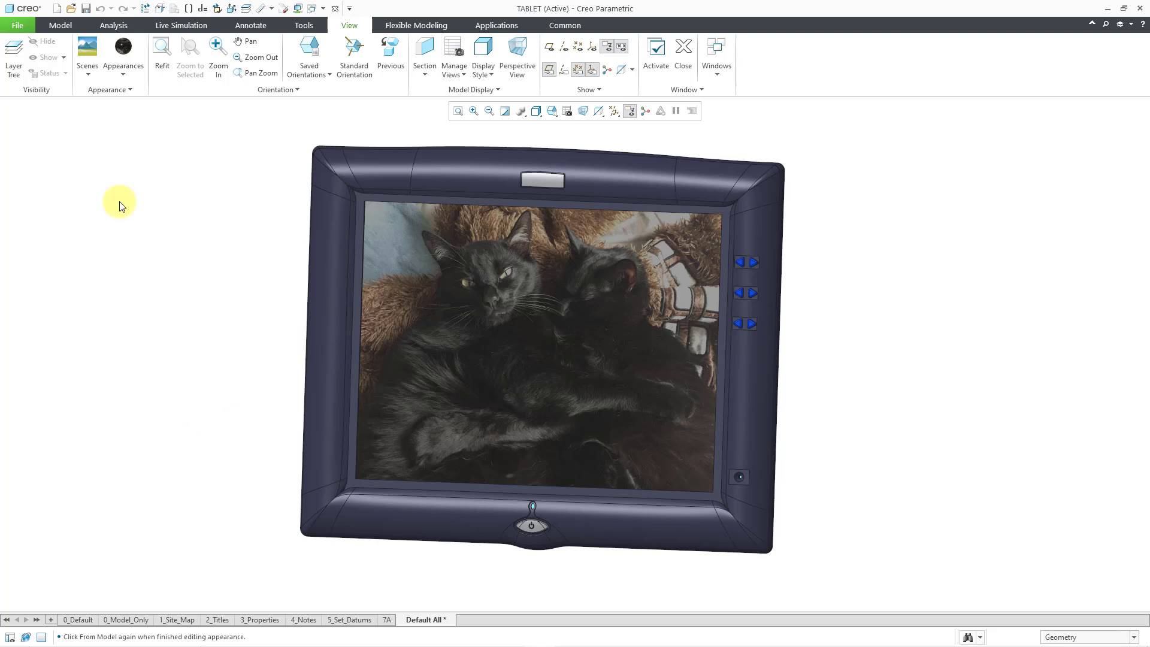
In the Configuration Editor, search 'texture' and add save_texture_with_model set to yes
left_click(17, 27)
mouse_move(19, 294)
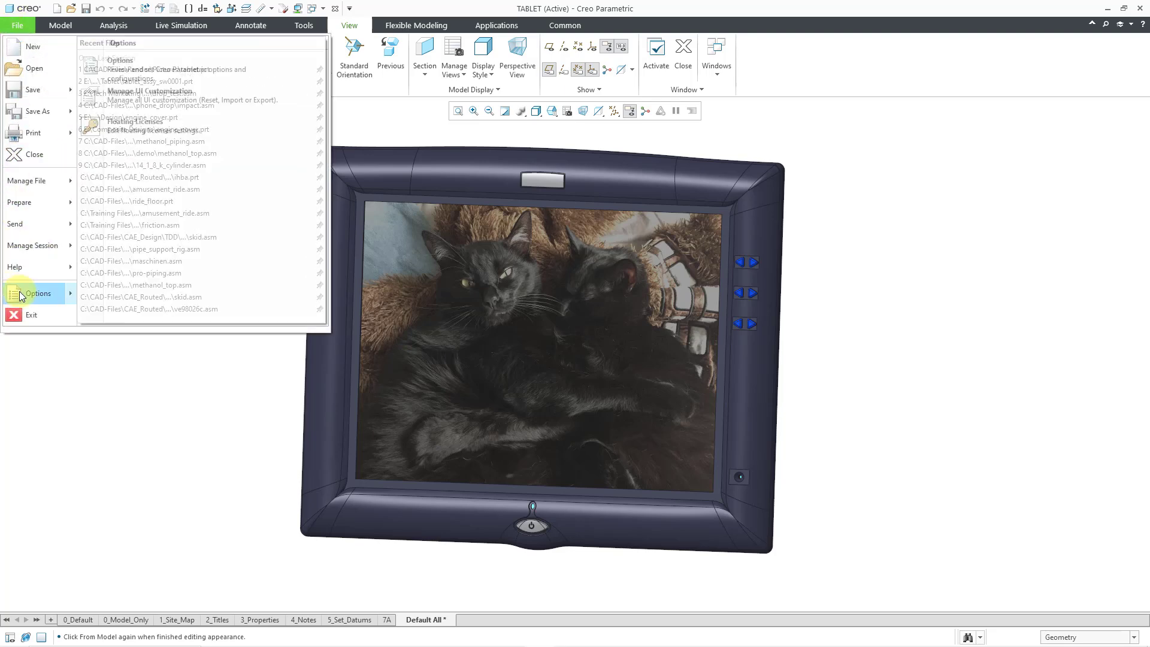
left_click(173, 72)
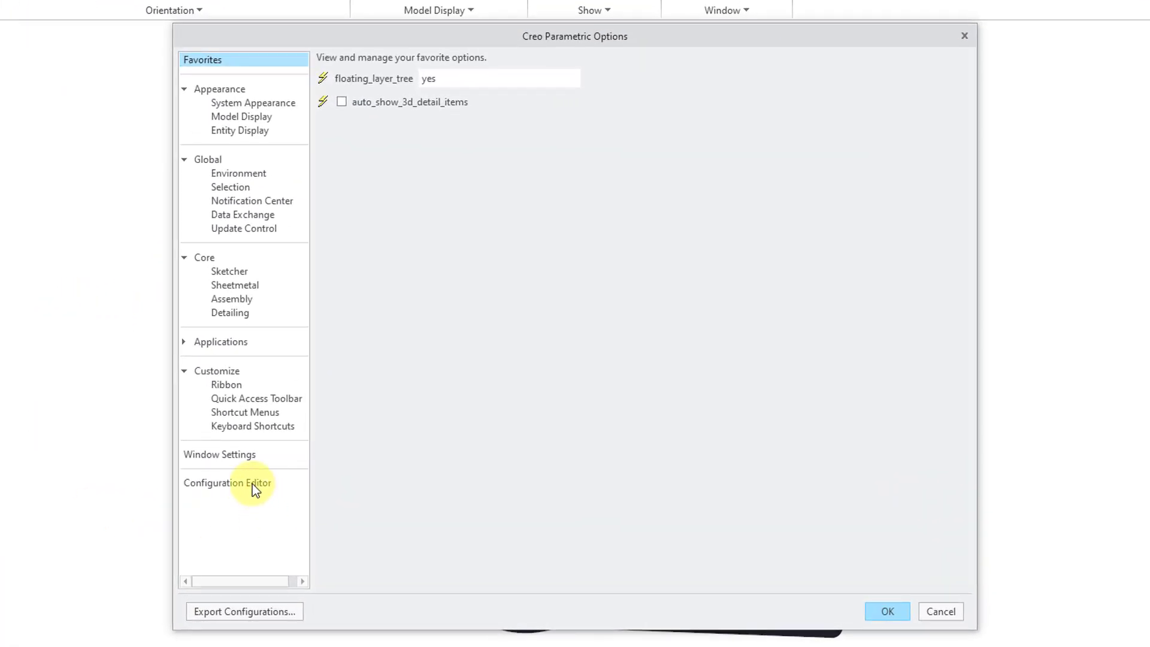
left_click(253, 484)
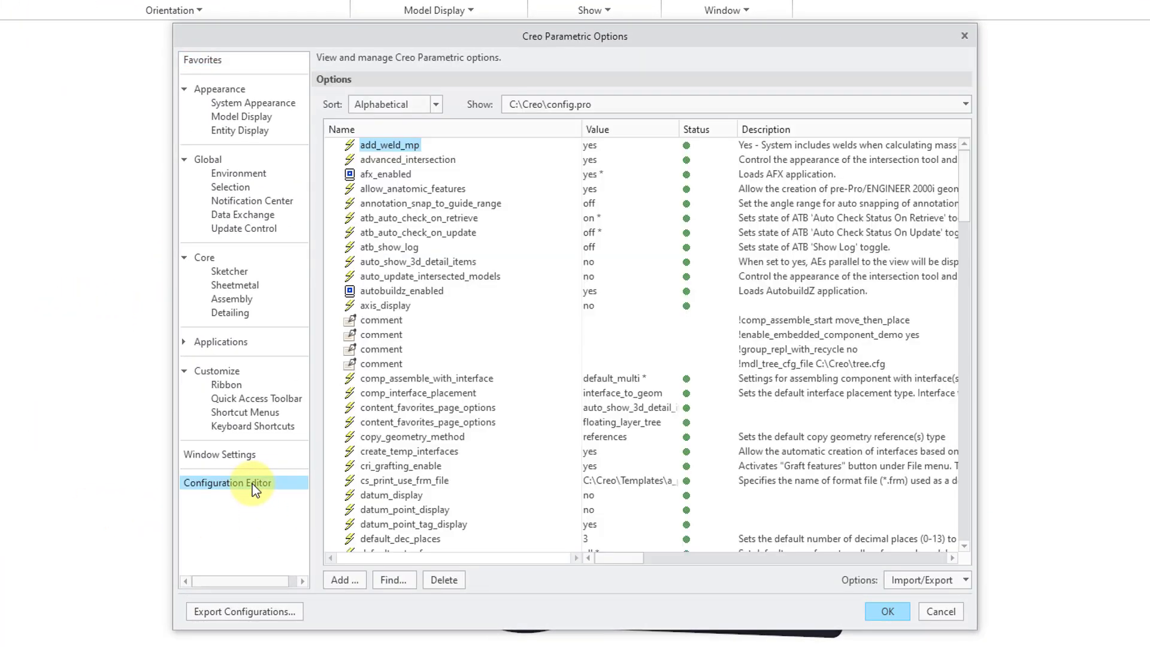
left_click(392, 580)
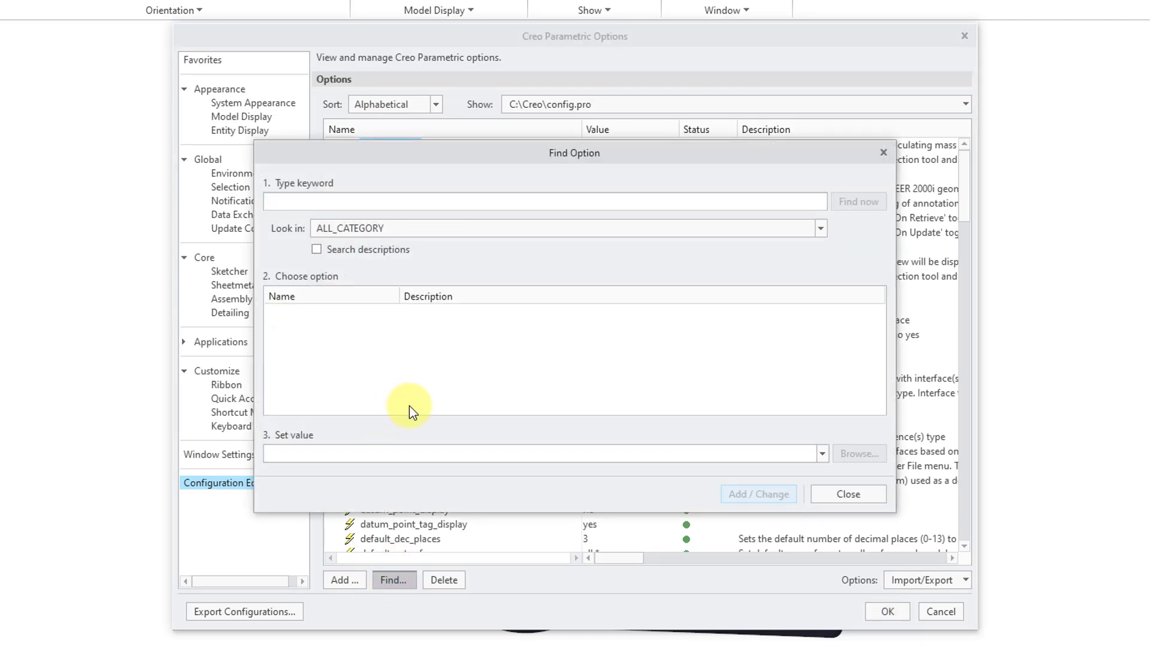
type("texture")
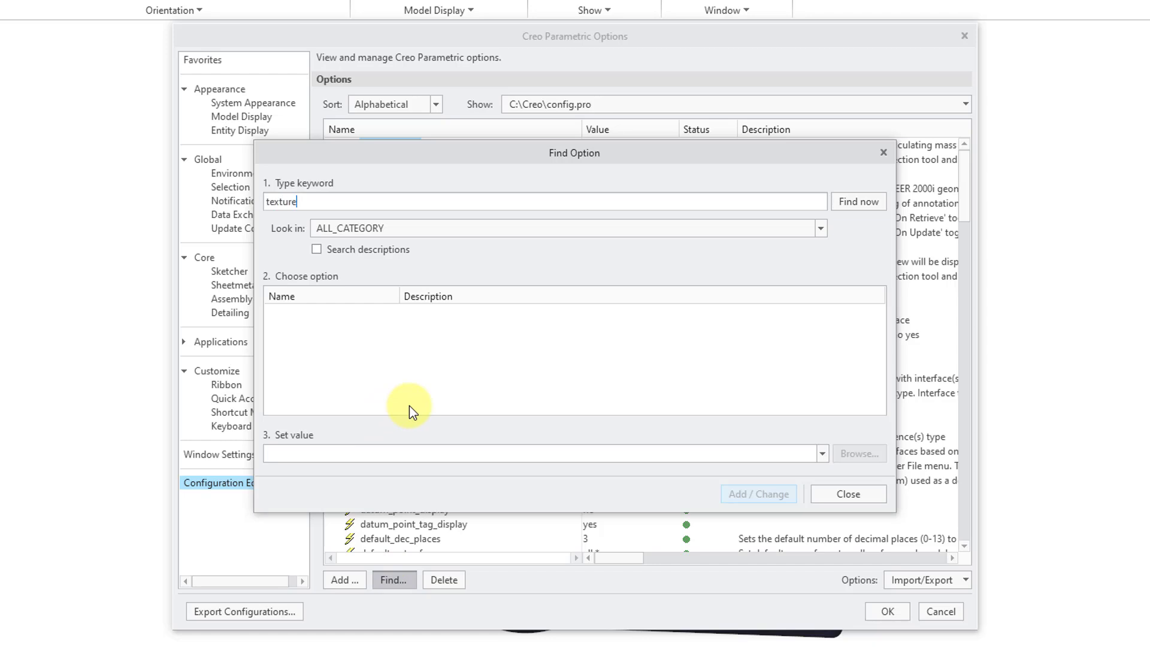
key("Return")
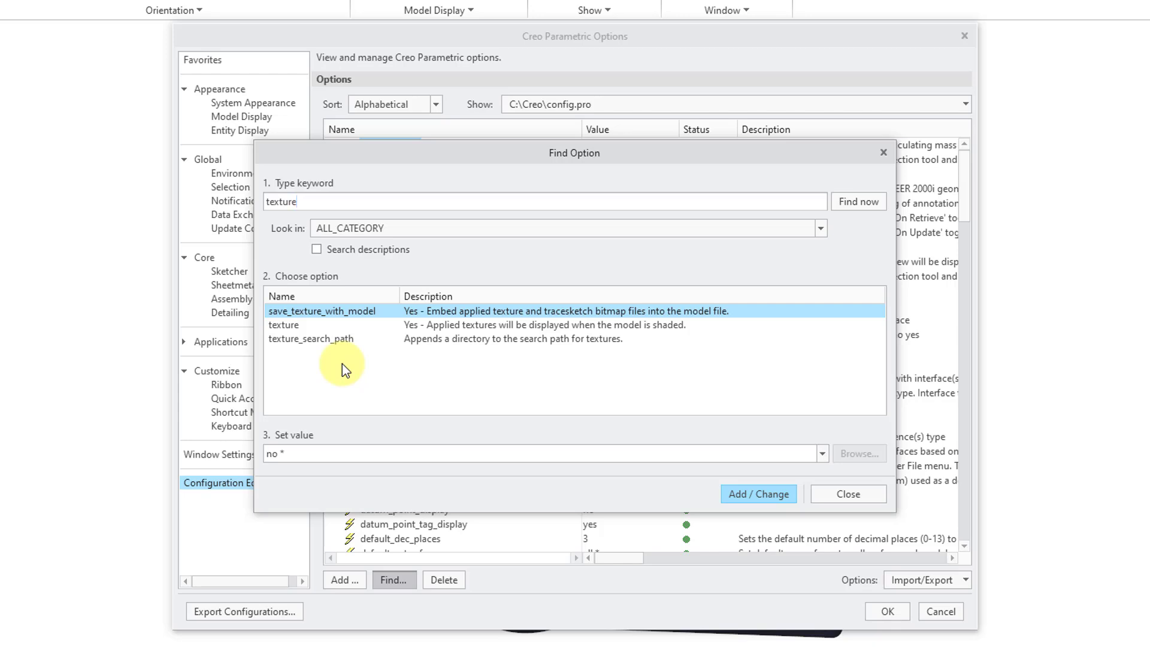
left_click(823, 454)
left_click(806, 484)
left_click(782, 495)
left_click(845, 493)
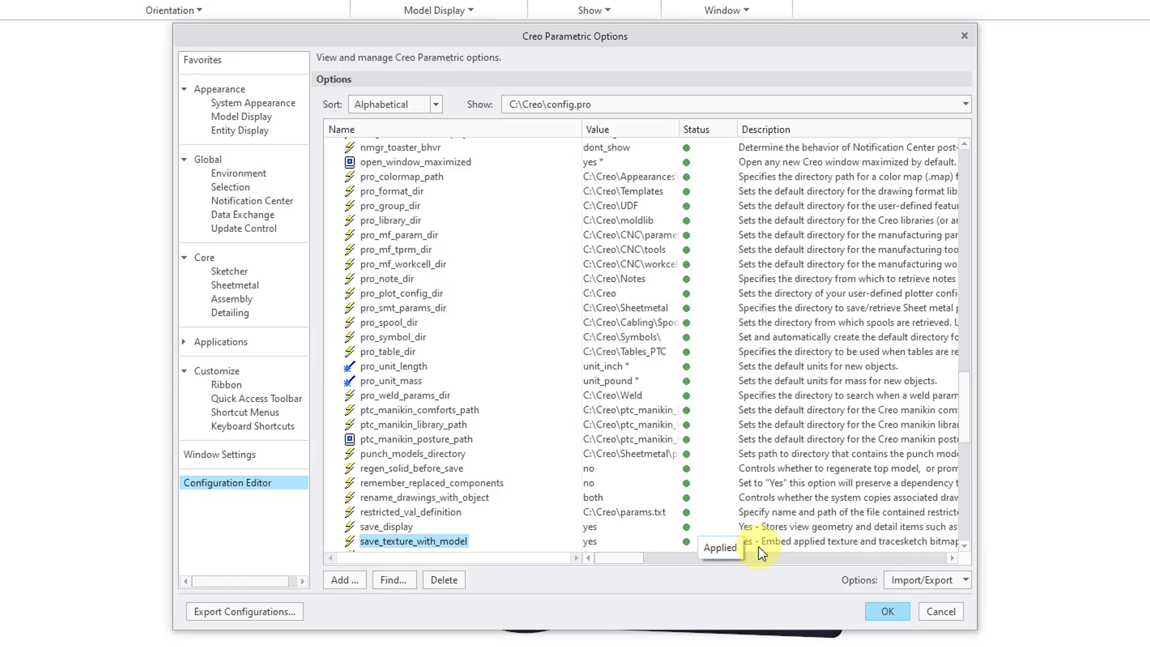
Export the current configuration to config.pro and confirm the Options dialog with OK
left_click(949, 580)
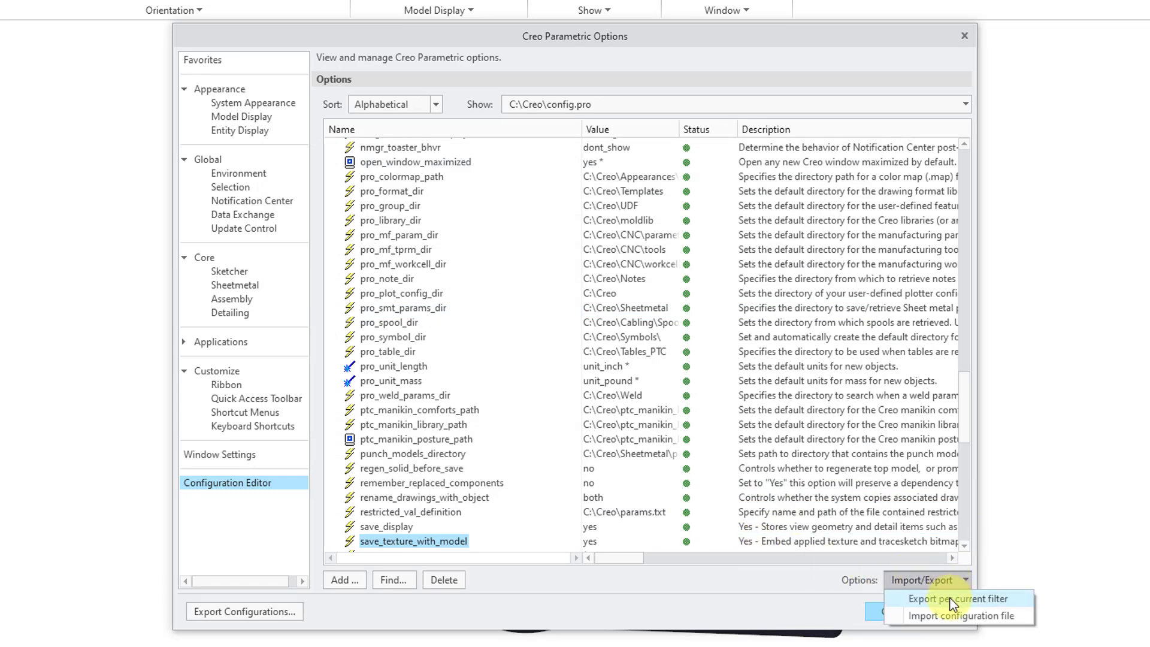
left_click(953, 599)
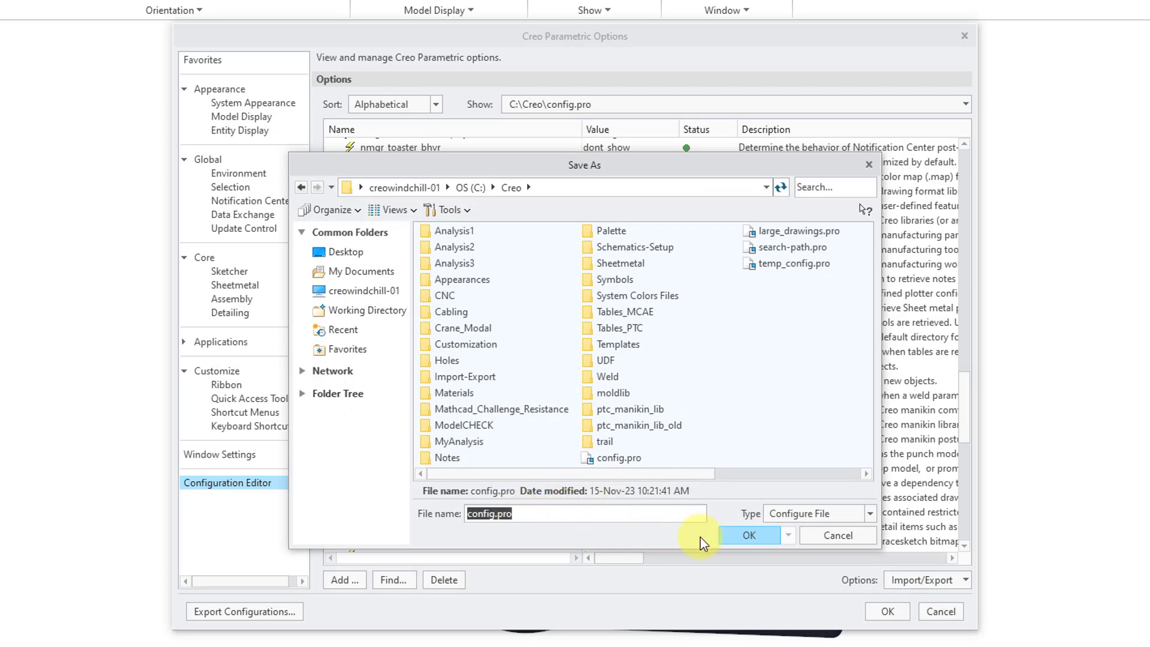
left_click(757, 538)
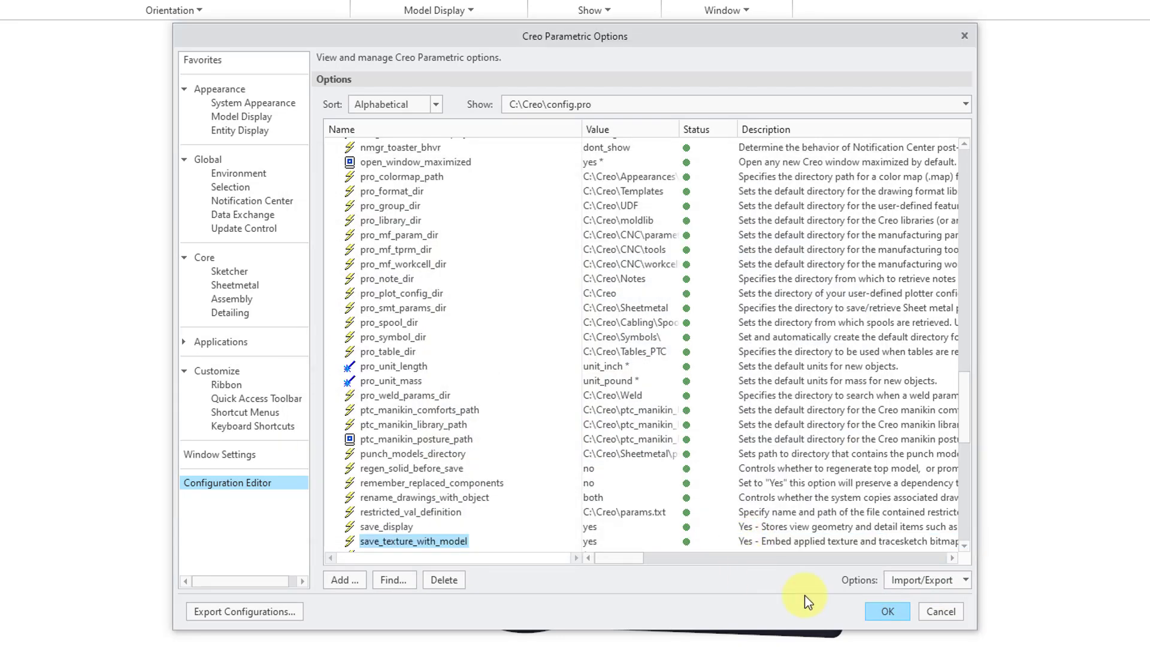
left_click(889, 611)
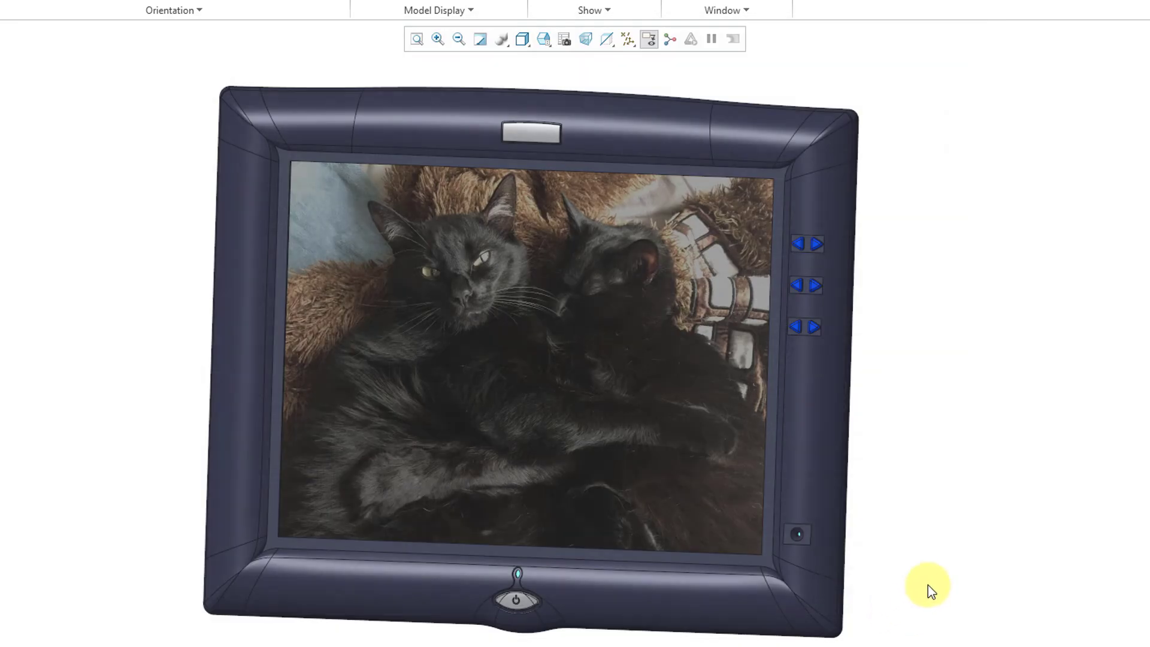